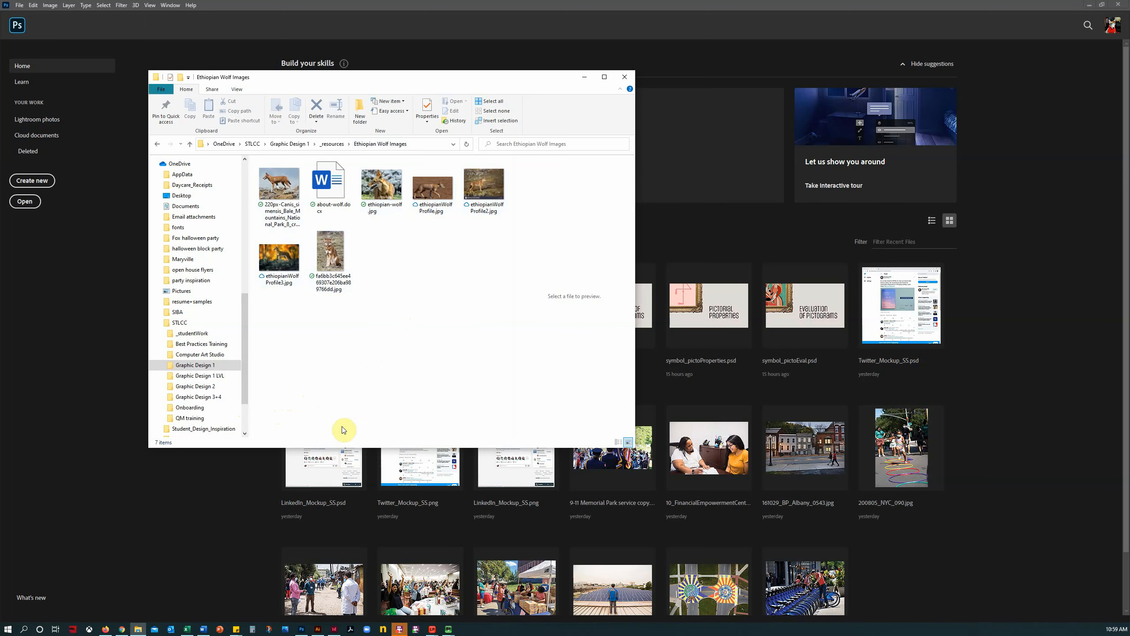
- Create a new print document from the Letter preset, 8.5 x 11 inches, with a resolution of 150 pixels/inch
left_click(548, 9)
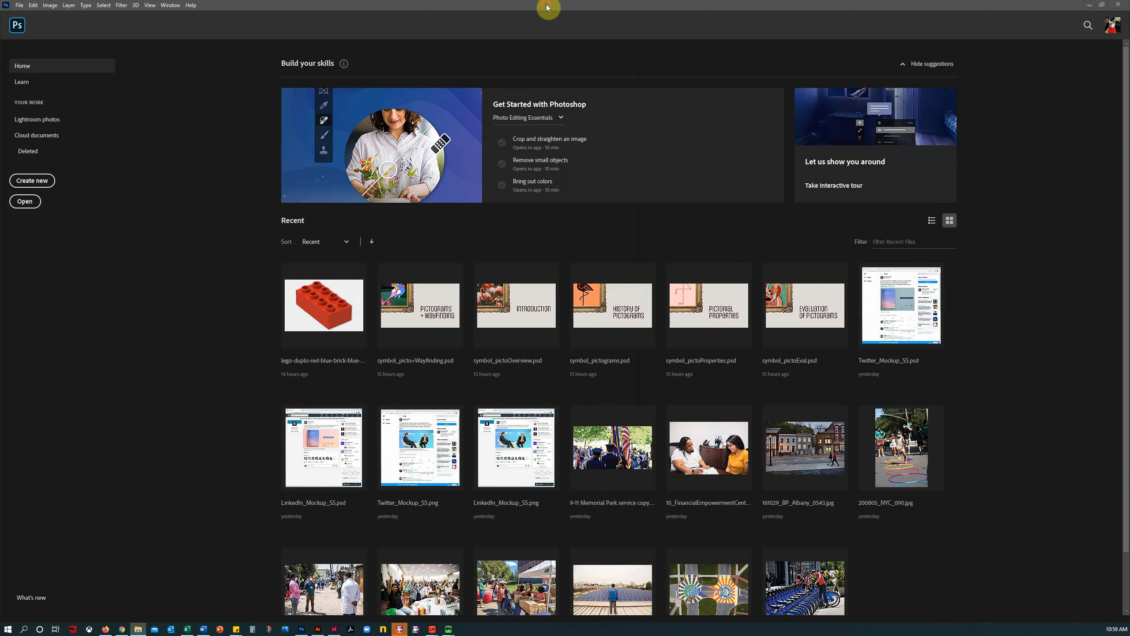
left_click(32, 180)
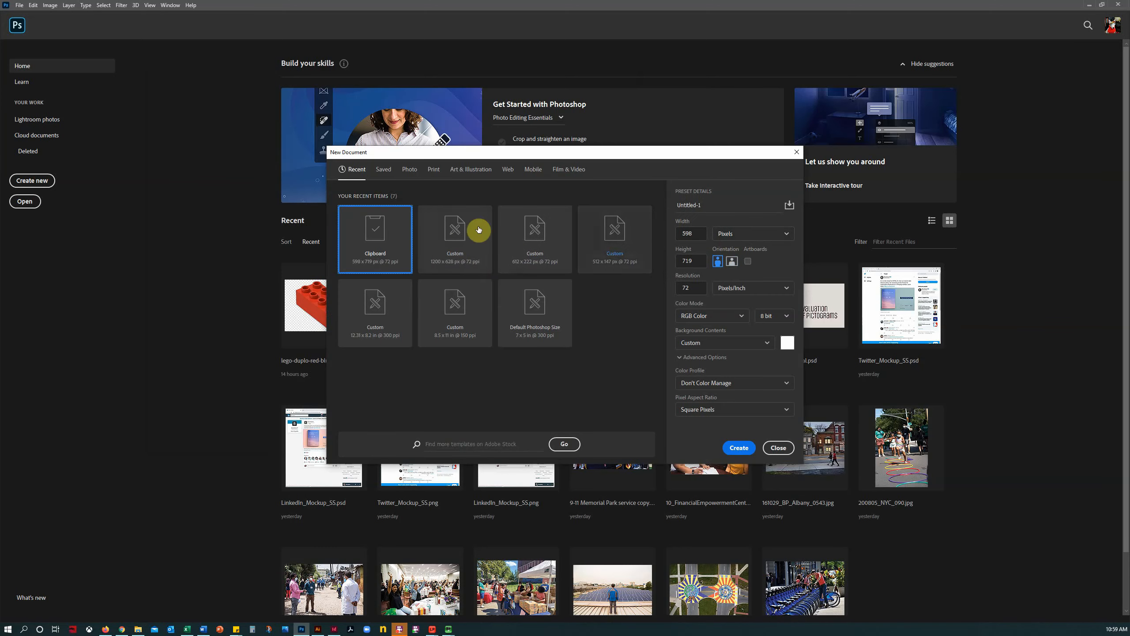
left_click(436, 173)
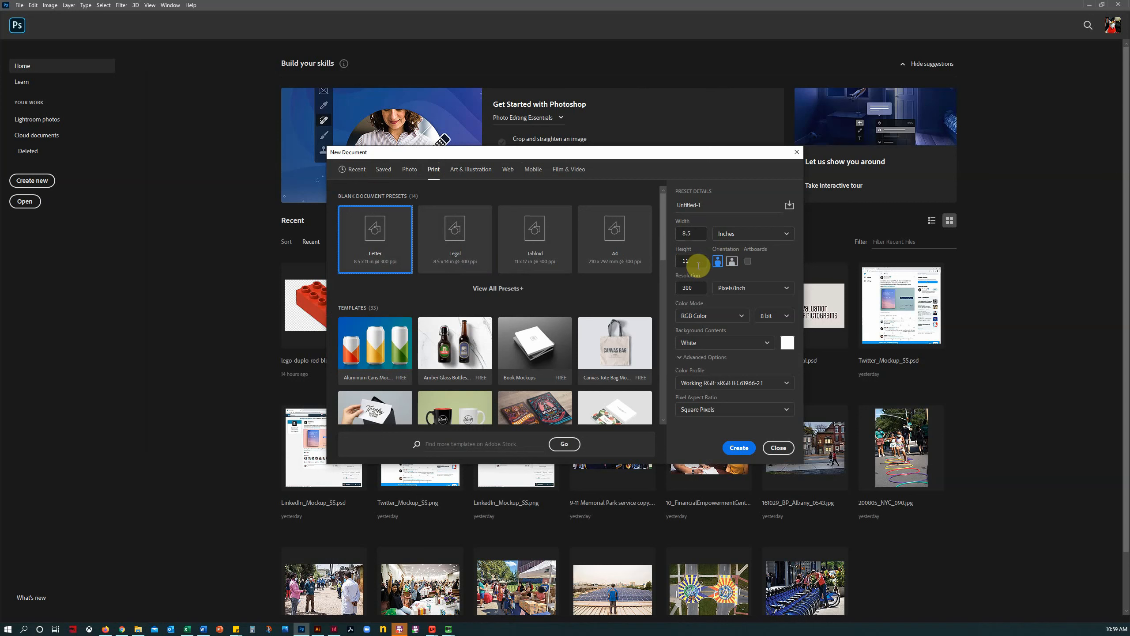
left_click_drag(694, 288, 670, 288)
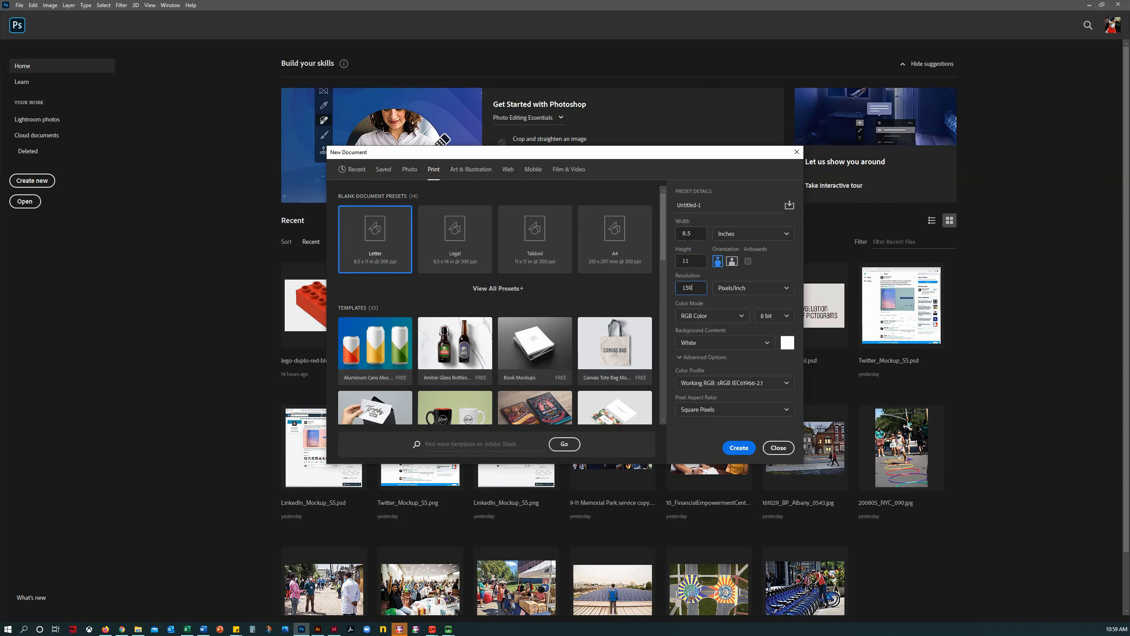
type("150")
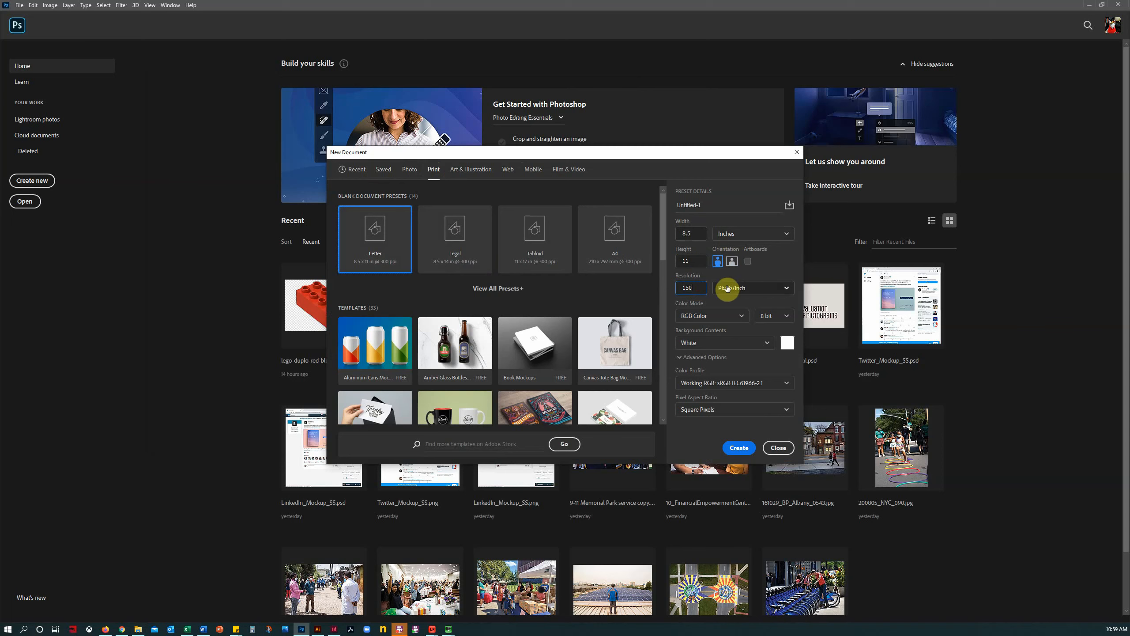
left_click(737, 449)
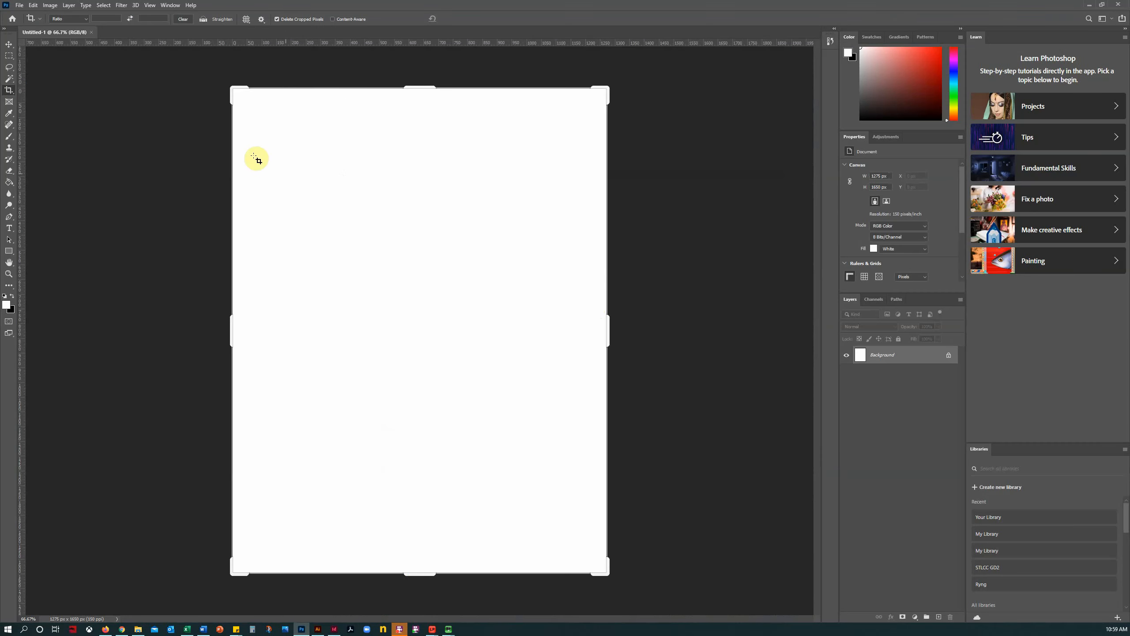
- Switch from the Crop tool to the Move tool and start the Contact Sheet II automation
left_click(8, 44)
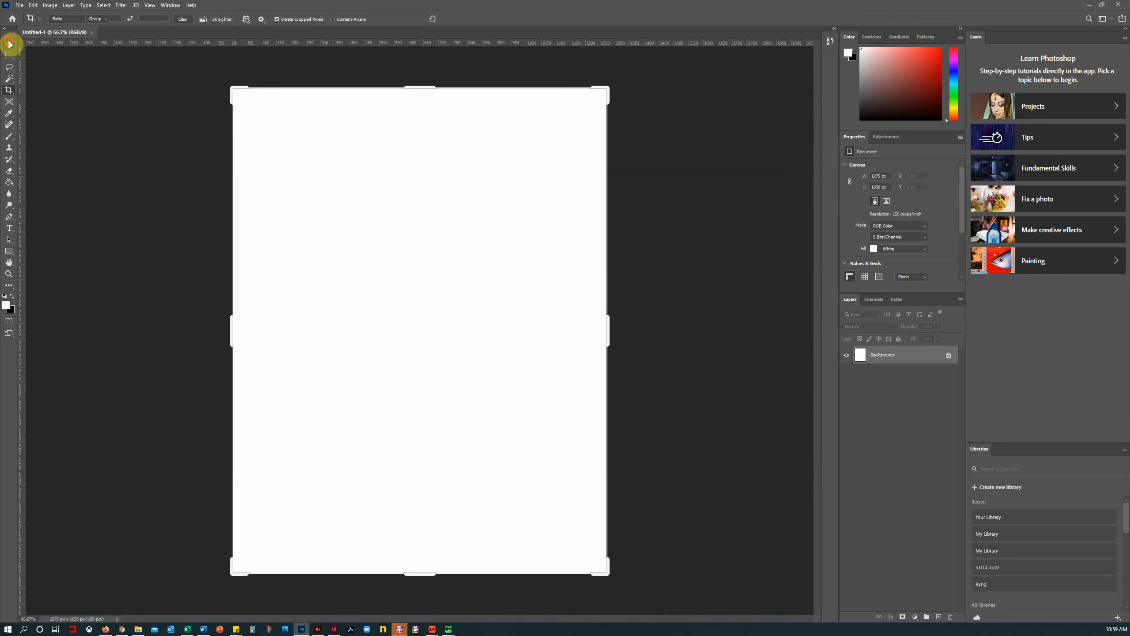
left_click(20, 8)
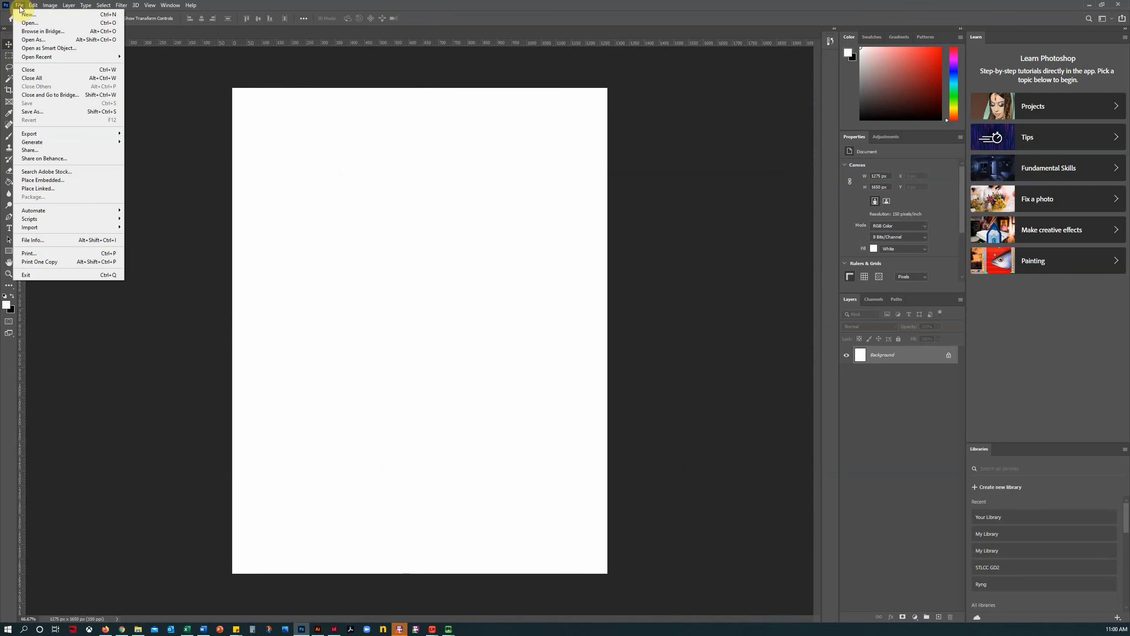
mouse_move(52, 213)
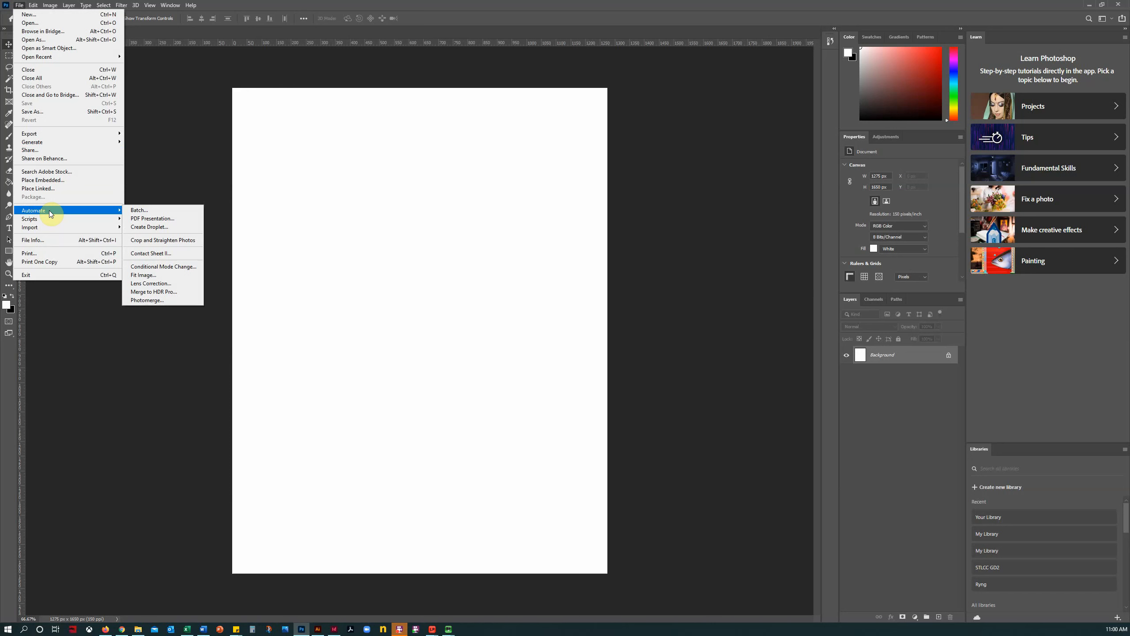
left_click(179, 256)
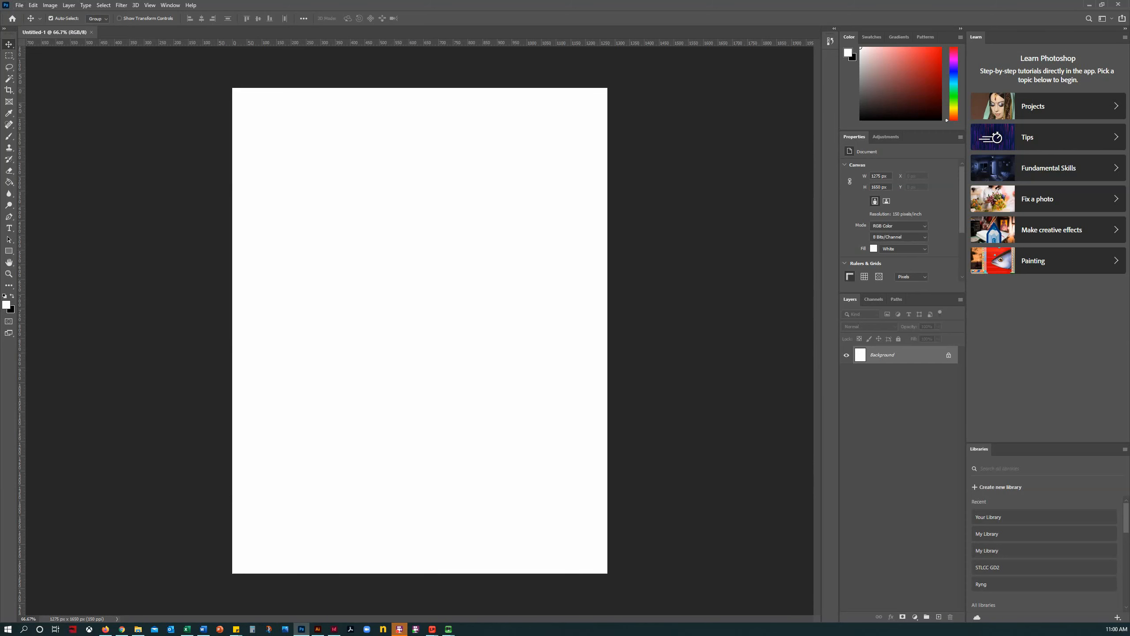
left_click_drag(418, 120, 422, 131)
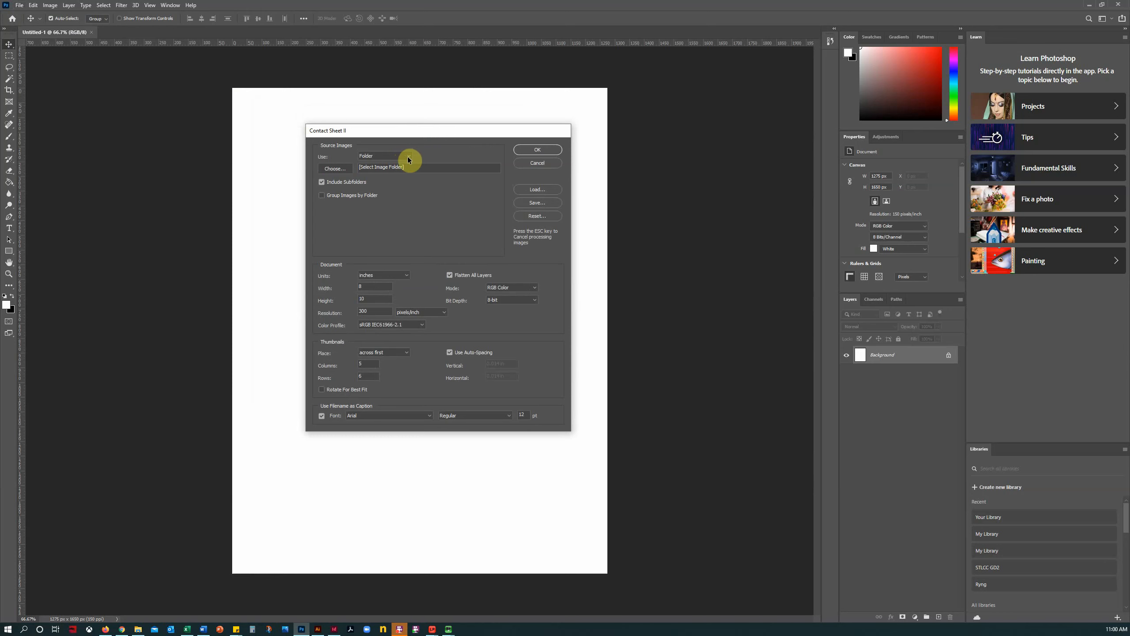
- Set the contact sheet's source folder to Ethiopian Wolf Images, found in STLCC, Graphic Design 1, _resources
left_click(409, 157)
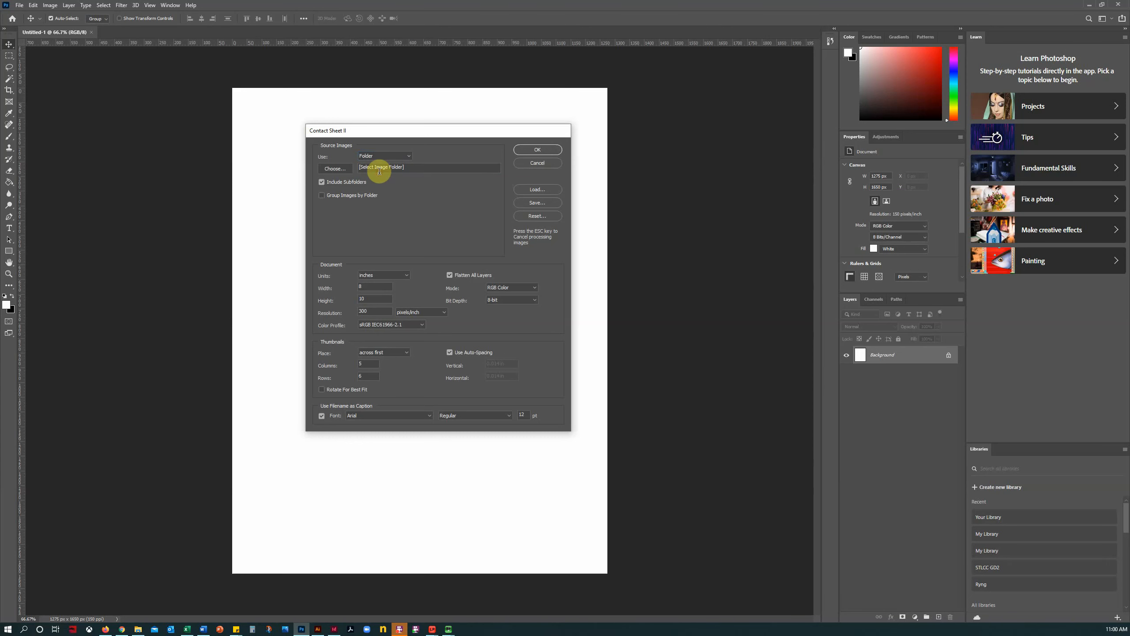
left_click(379, 172)
left_click(147, 631)
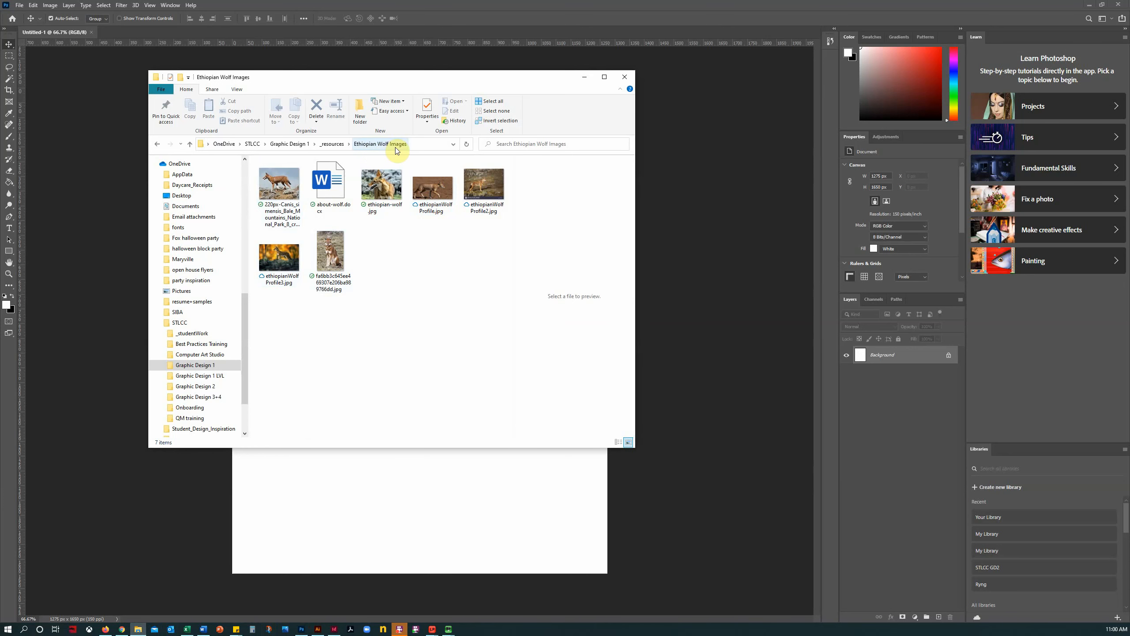
left_click(661, 416)
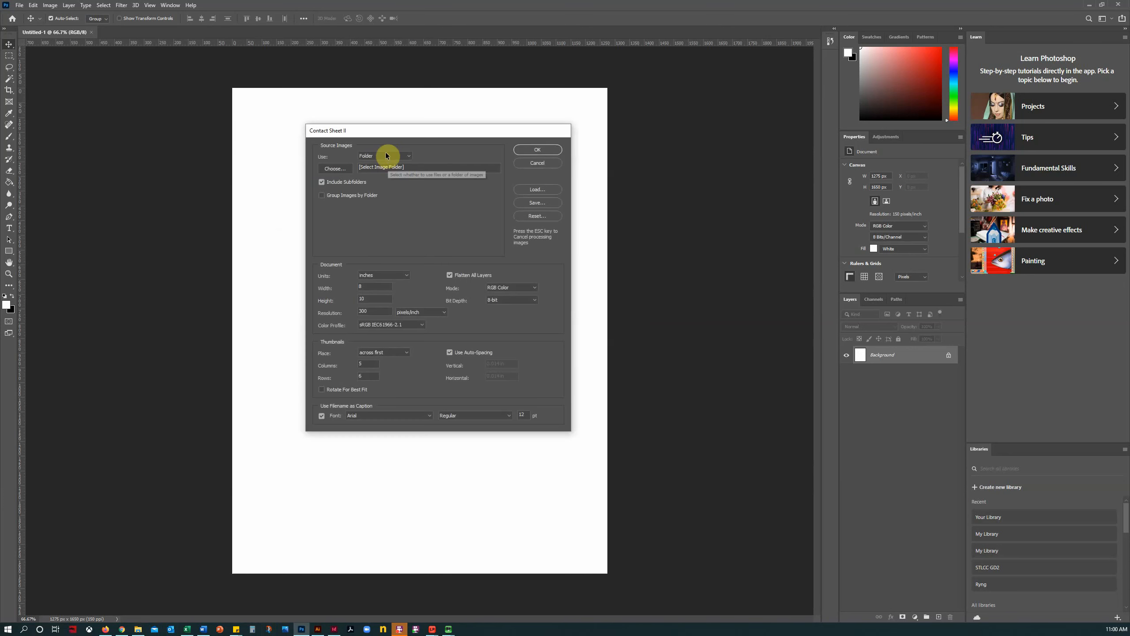
left_click(338, 169)
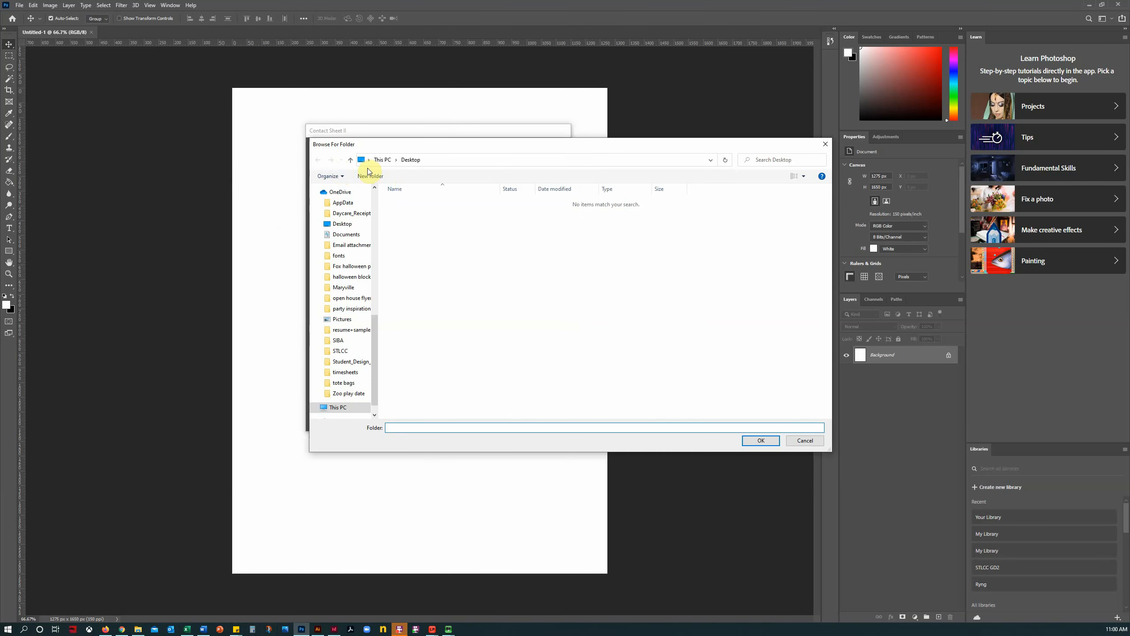
left_click(341, 351)
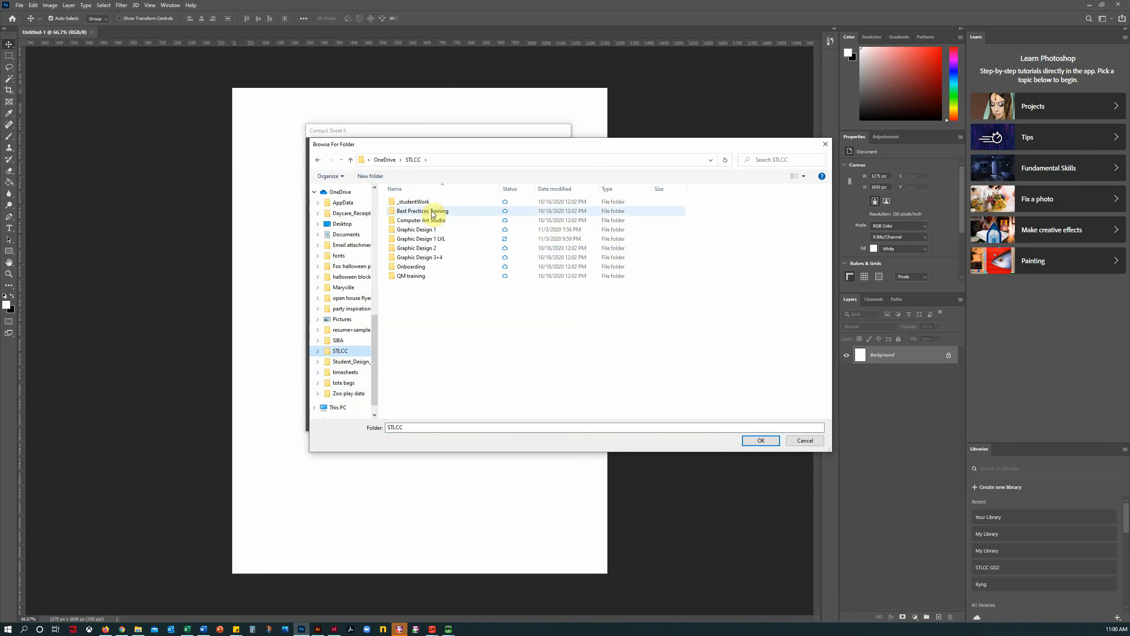
left_click(425, 230)
double_click(420, 229)
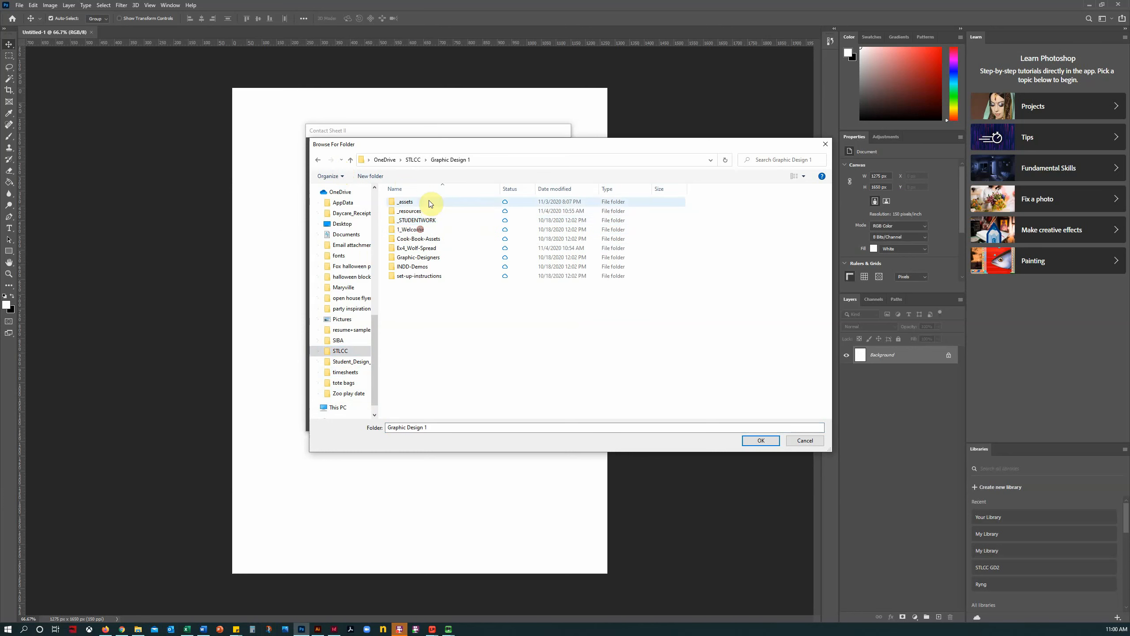
double_click(415, 211)
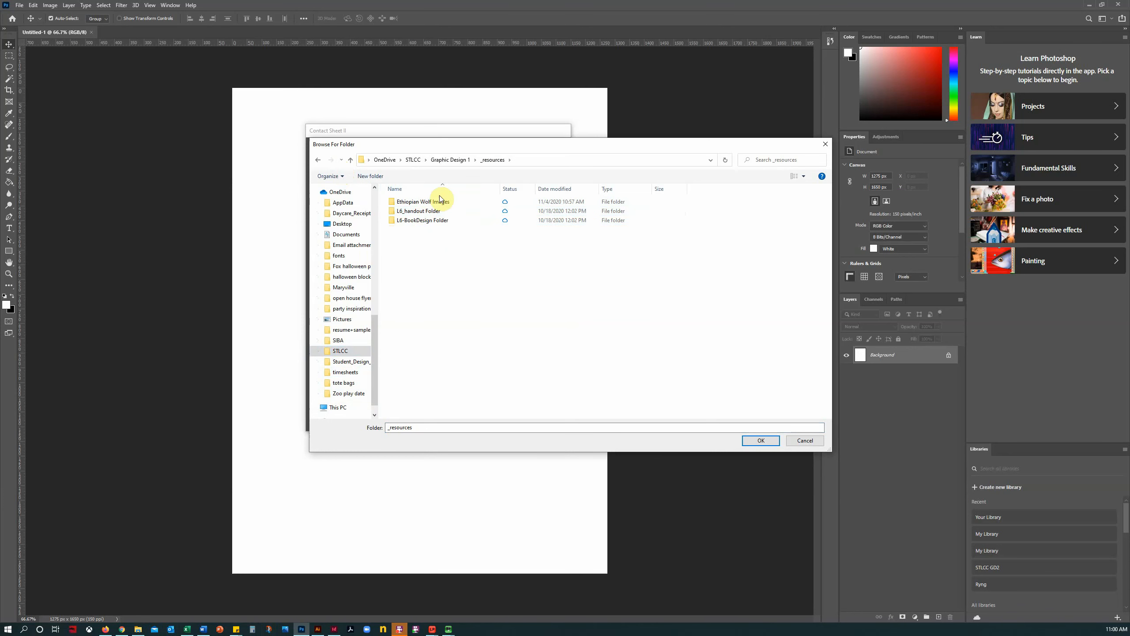
left_click(432, 204)
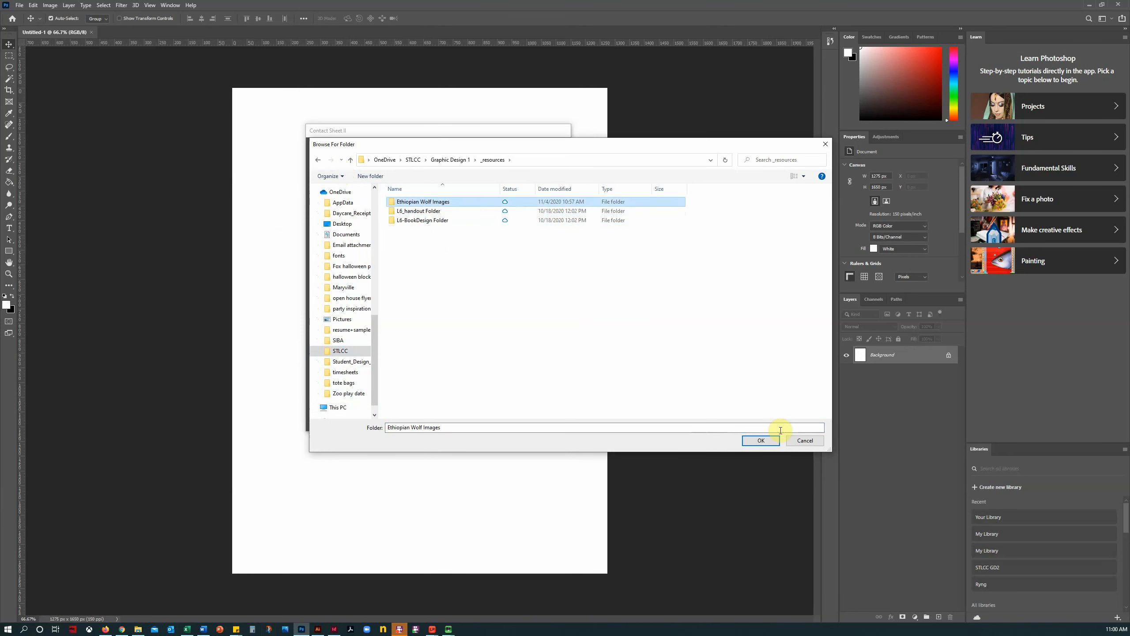
left_click(761, 441)
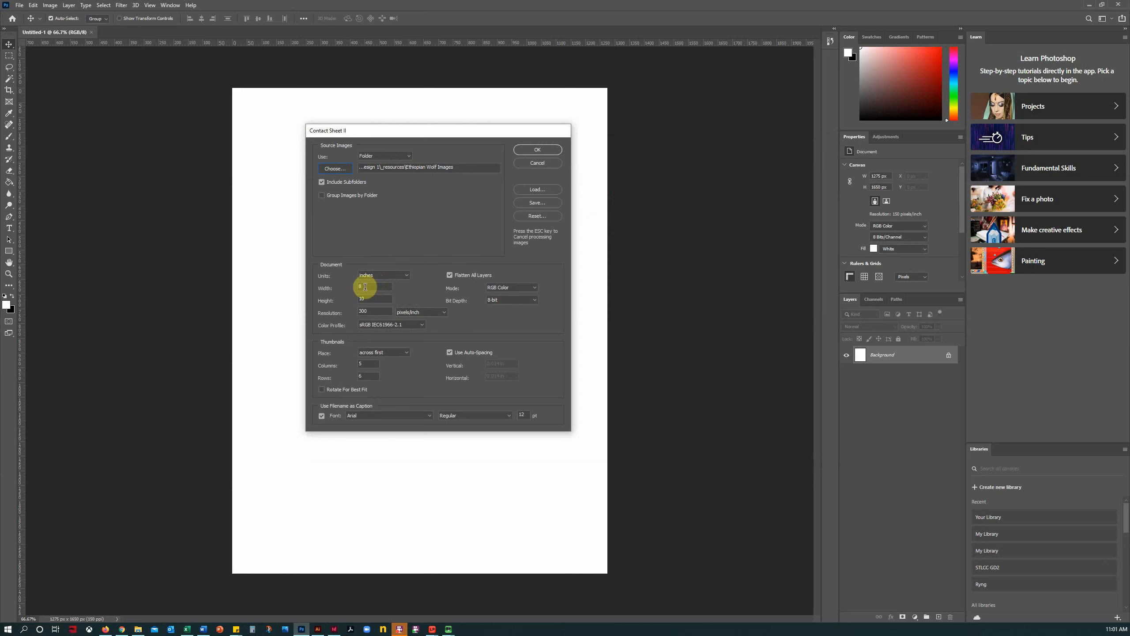
- Set the contact sheet's resolution to 150 pixels/inch and keep the thumbnail placement as across first
double_click(370, 310)
type("150")
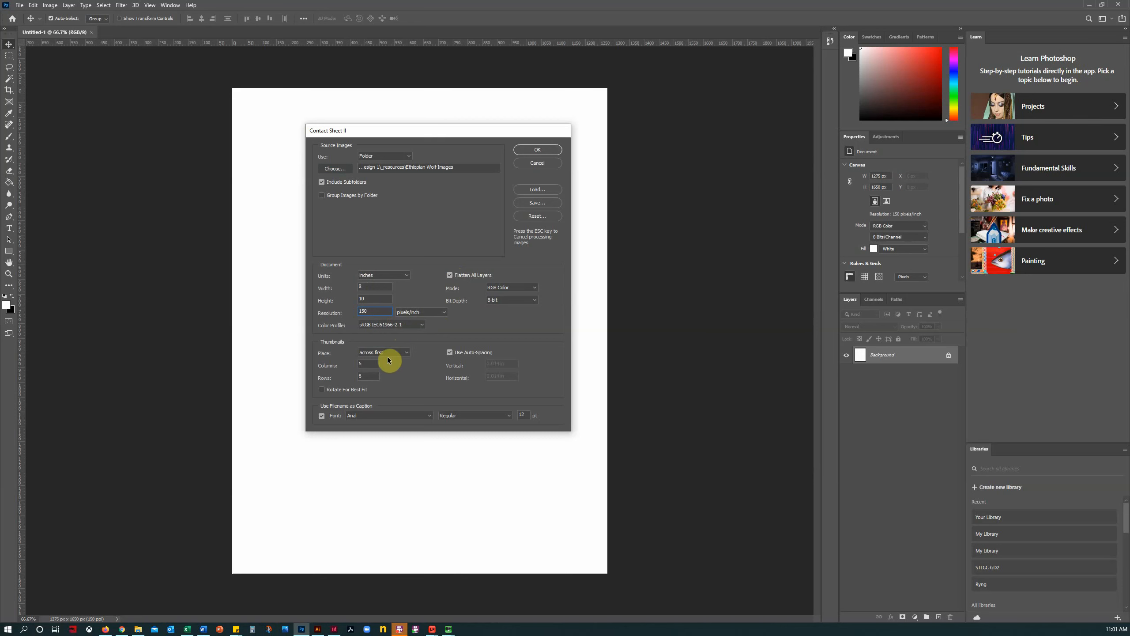
left_click(404, 355)
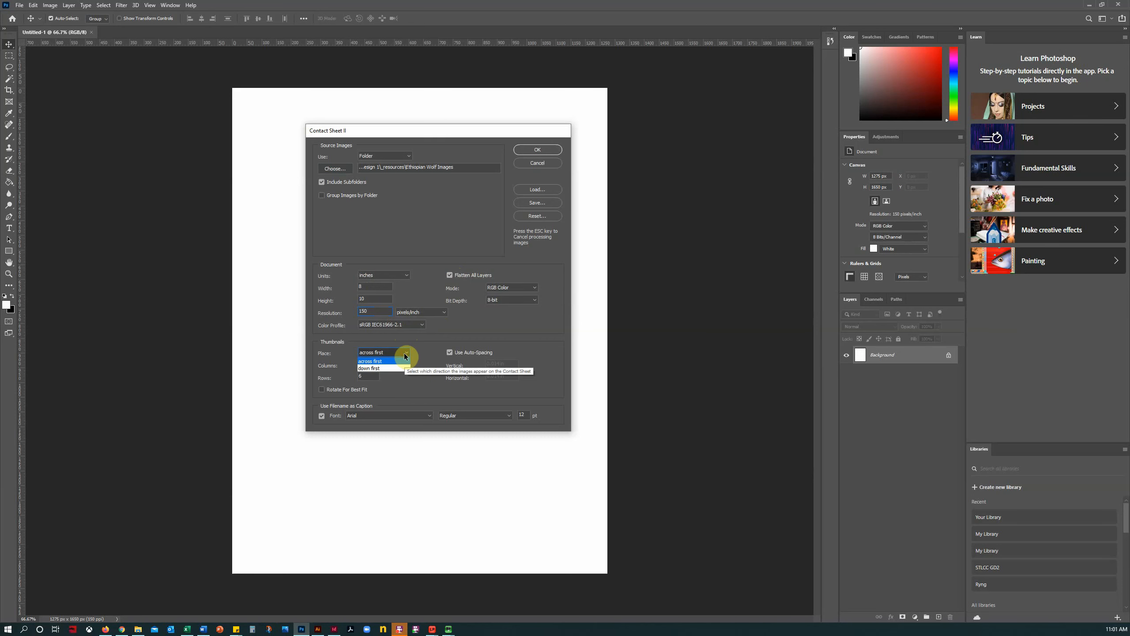
left_click(405, 355)
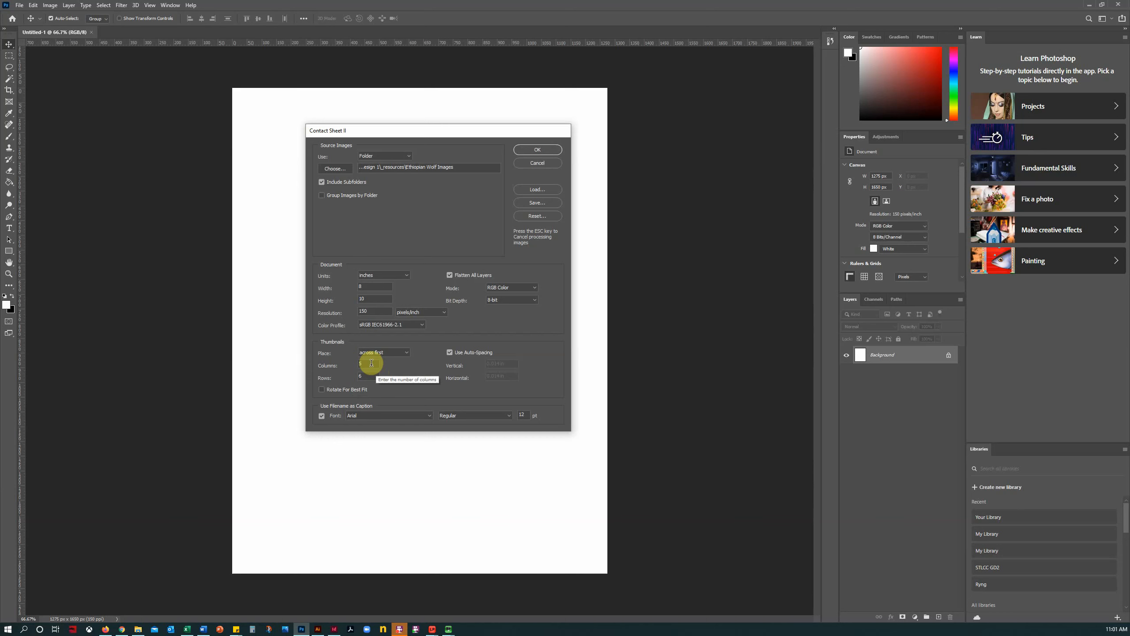
- Set the contact sheet's thumbnail grid to 2 columns and 3 rows
left_click_drag(372, 363, 355, 378)
type("3")
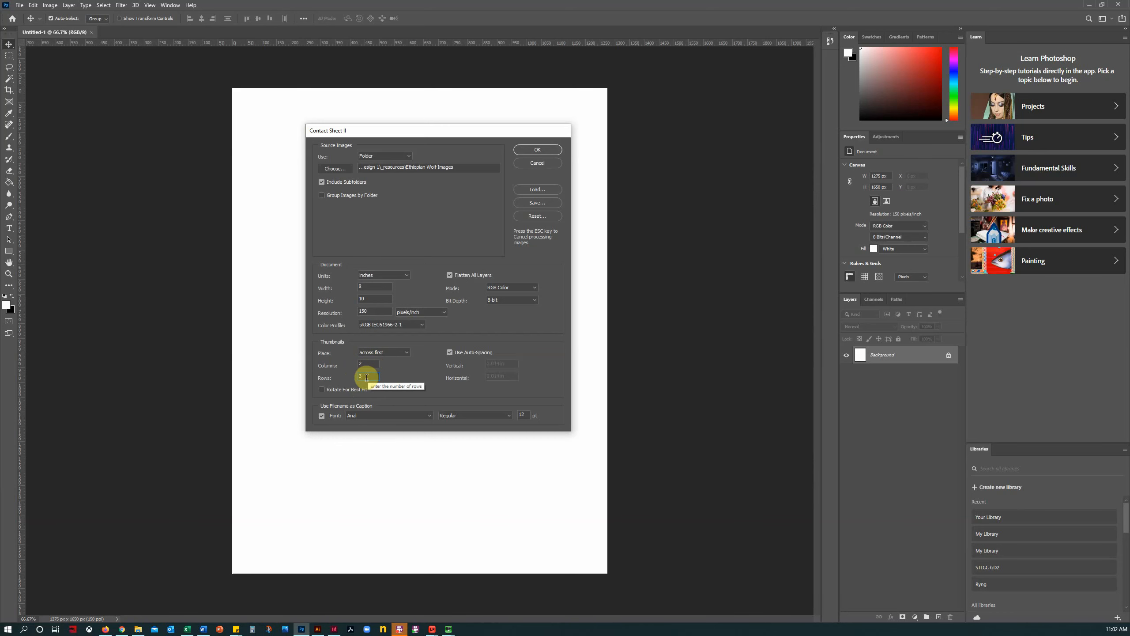
left_click(368, 377)
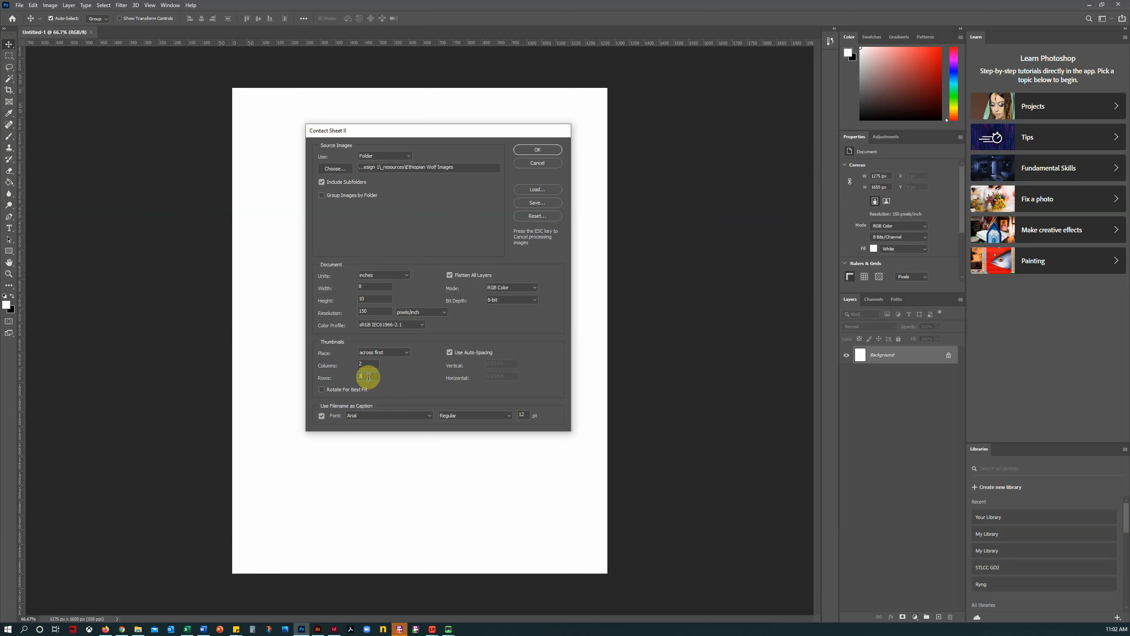
double_click(373, 375)
- Set the caption font to 8 pt but turn filename captions off, and generate the contact sheet
double_click(518, 415)
type("8")
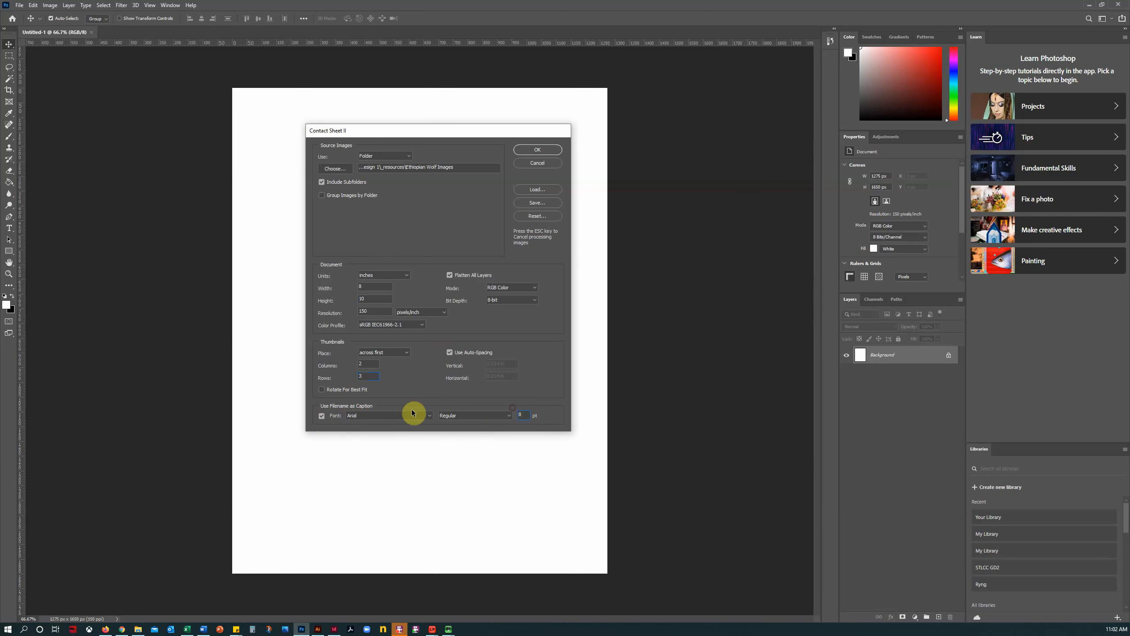
left_click(321, 416)
left_click(543, 151)
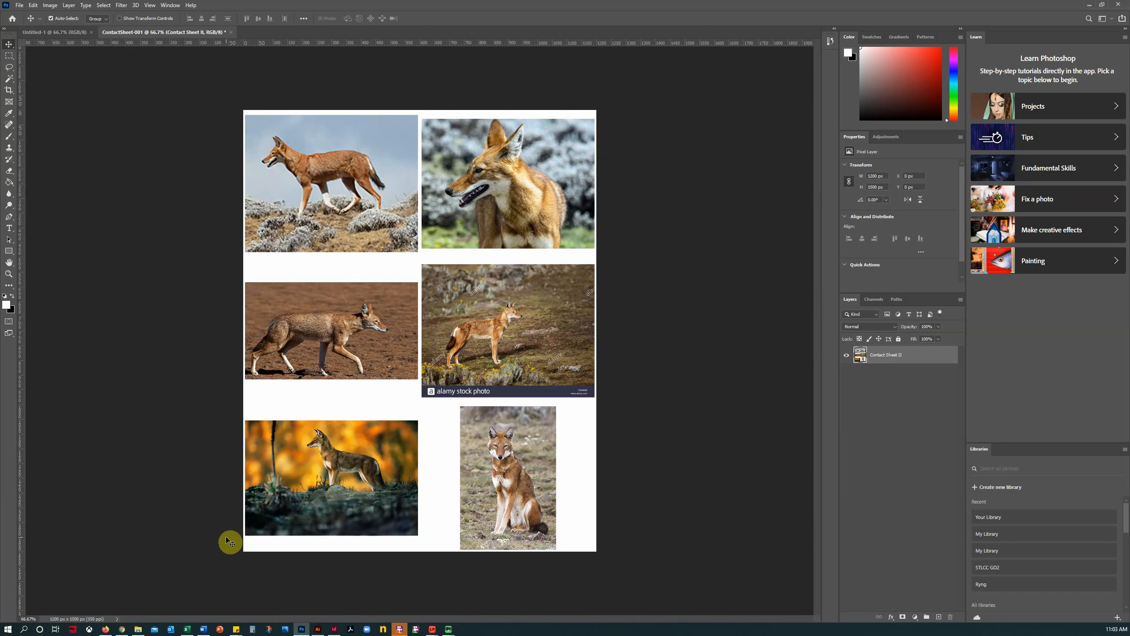
- Enlarge the contact sheet's canvas to 8.5 x 11 inches and fill the transparent border with white using the Paint Bucket
left_click(51, 5)
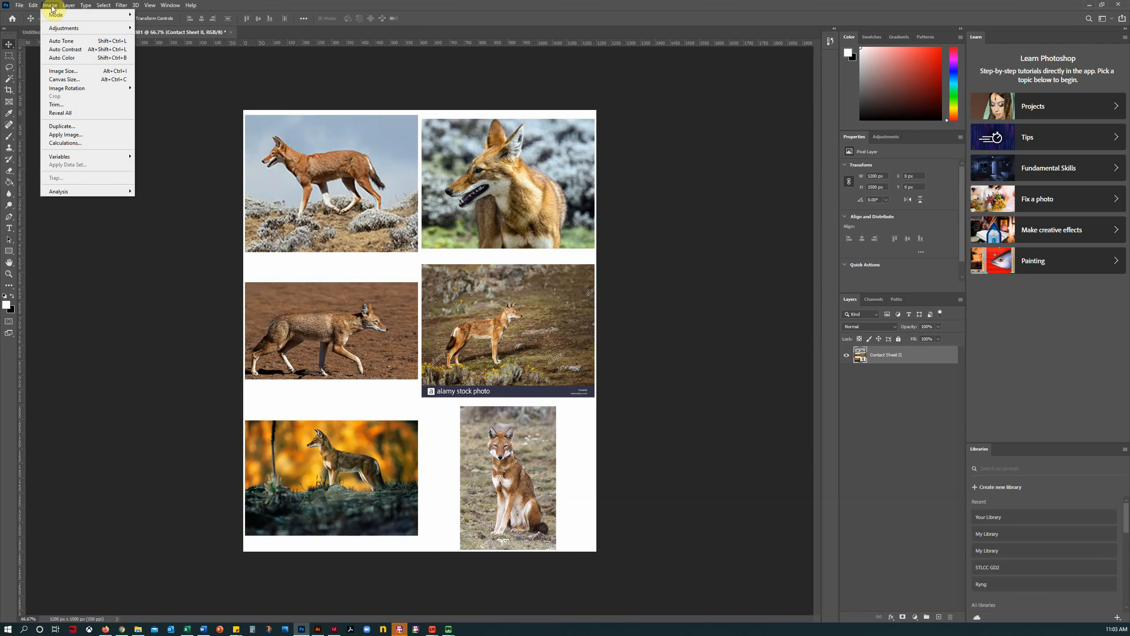
left_click(75, 81)
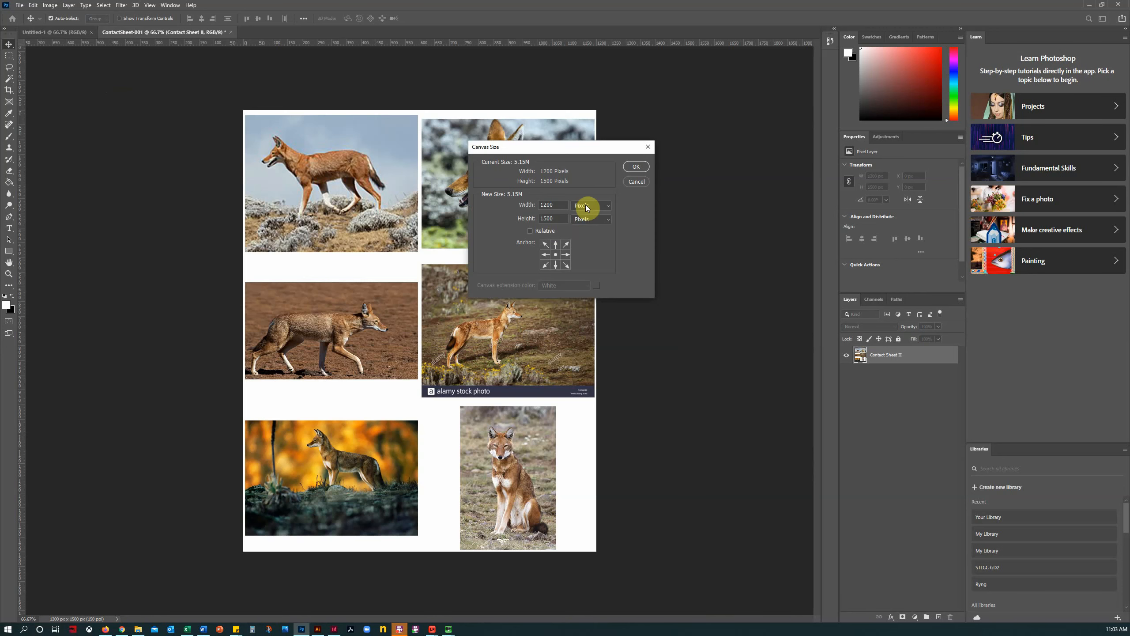
left_click(586, 208)
left_click(587, 222)
left_click(551, 205)
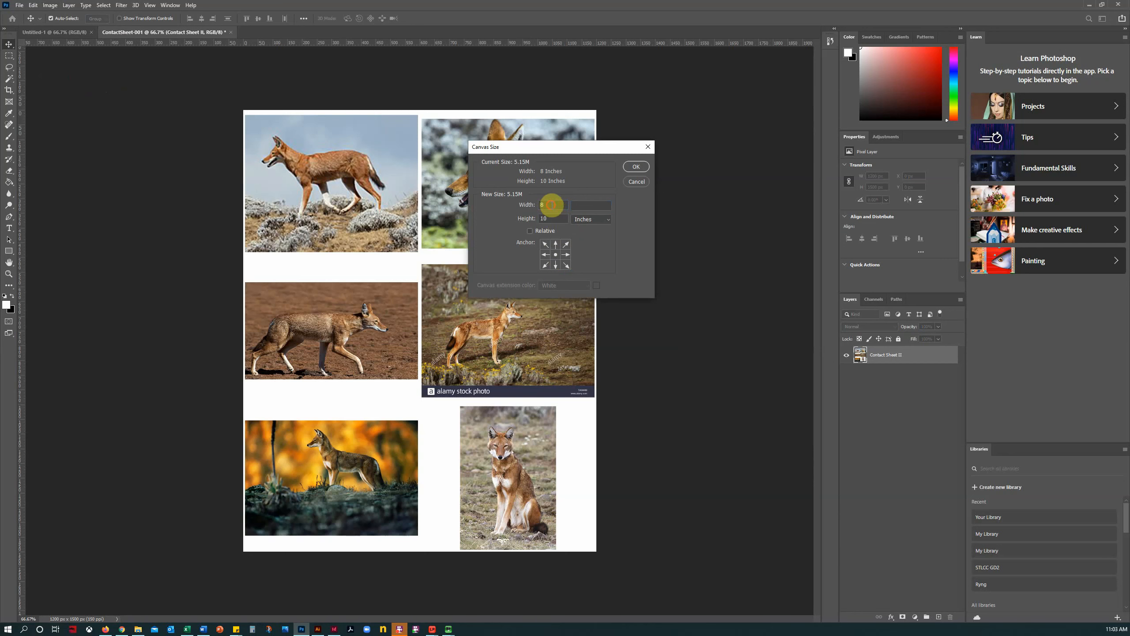
type("8.5")
left_click(556, 217)
type("11")
left_click(635, 168)
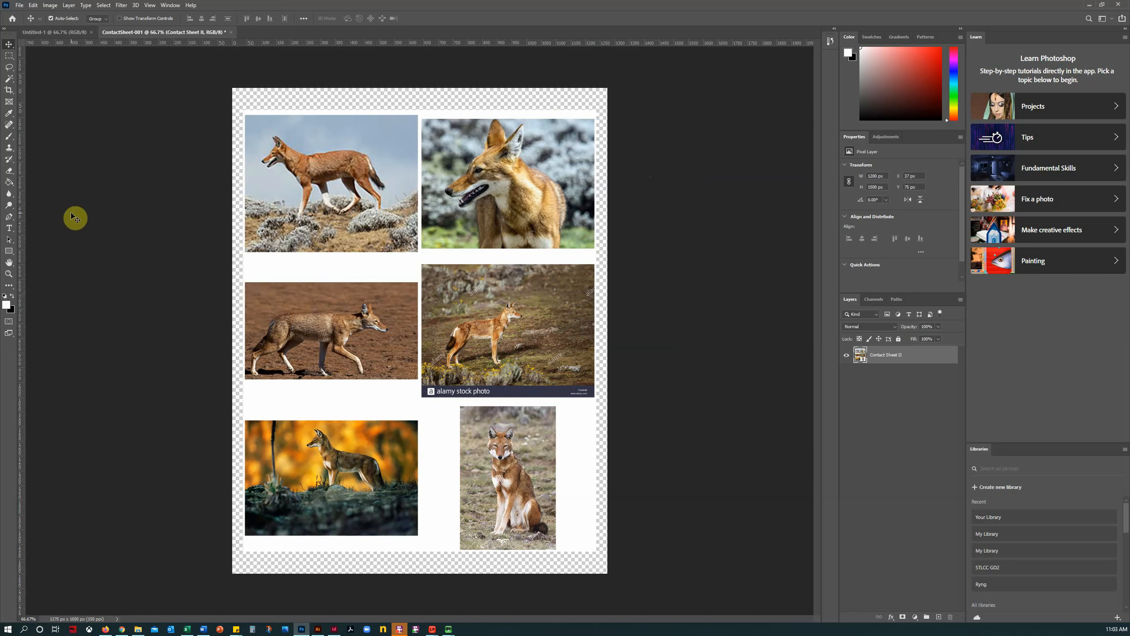
key("g")
left_click(317, 103)
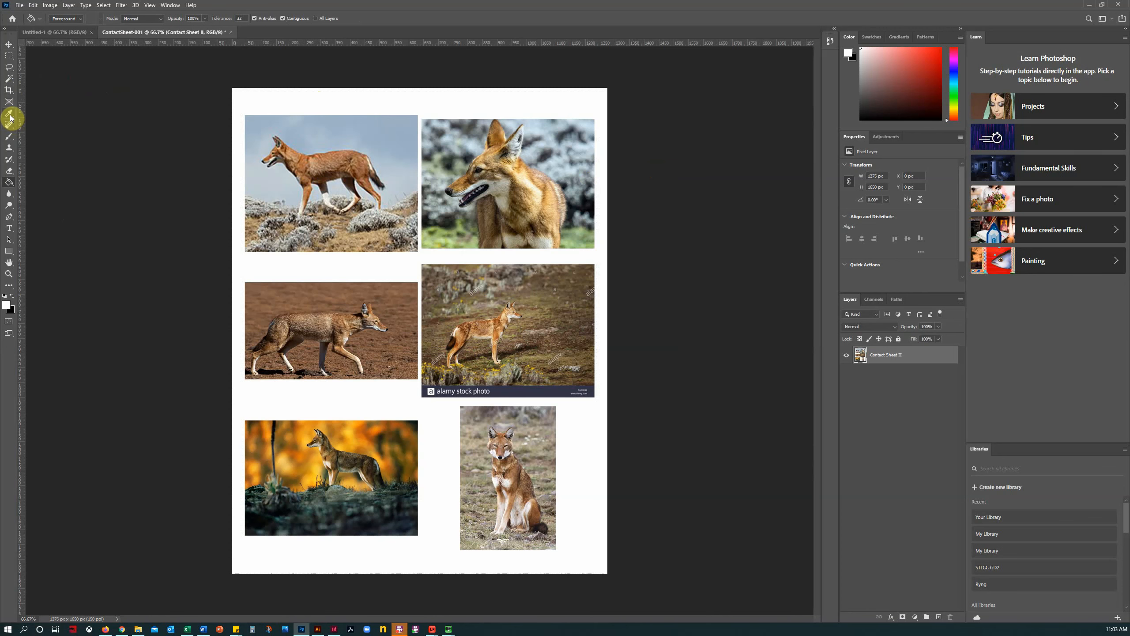
- Start saving a copy of the contact sheet as a Photoshop PDF in the Ethiopian Wolf Images folder under _resources
left_click(17, 7)
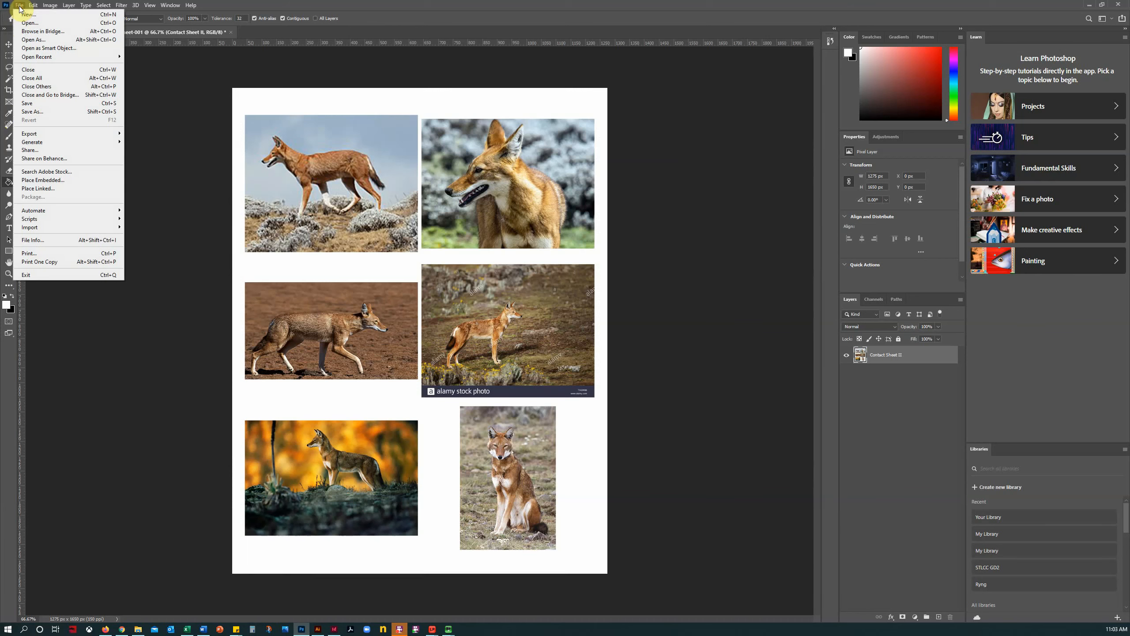
left_click(48, 111)
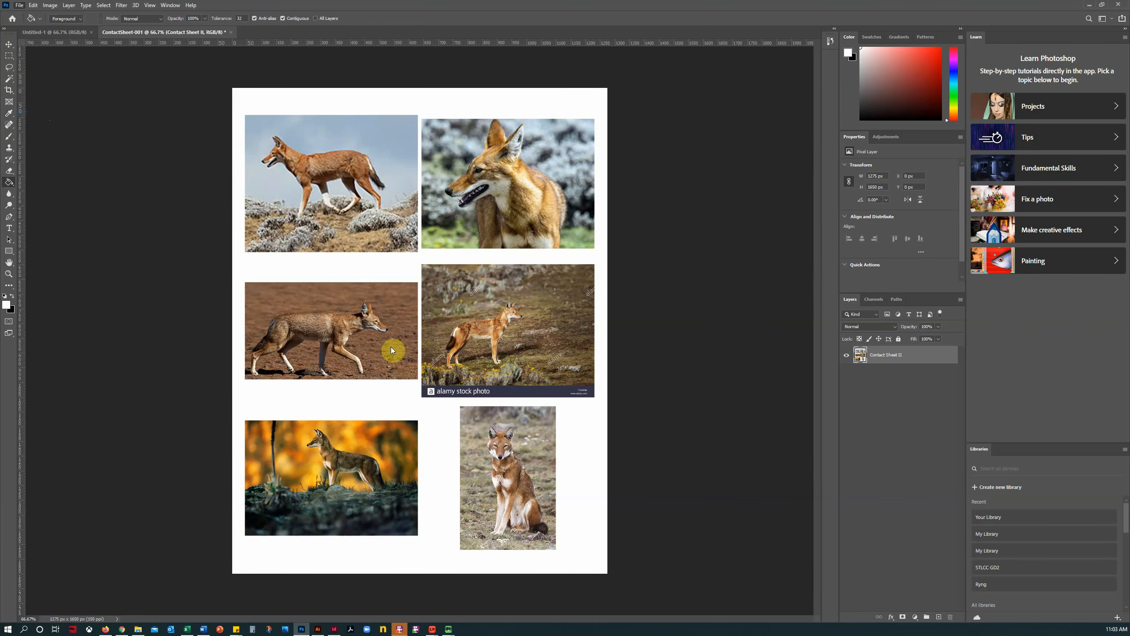
left_click(115, 284)
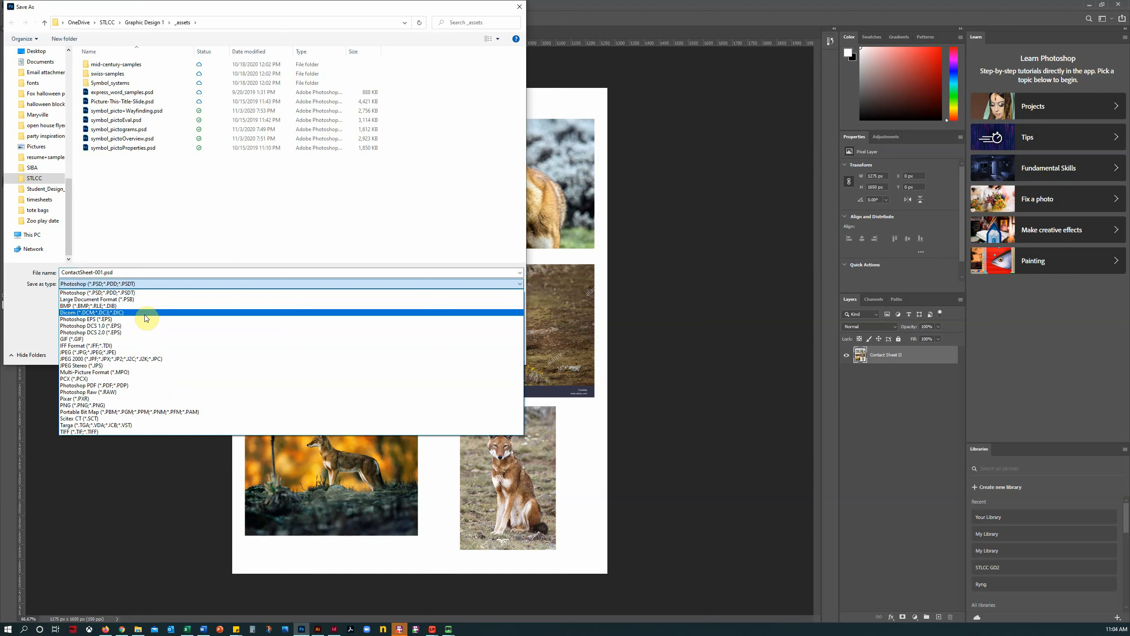
left_click(133, 385)
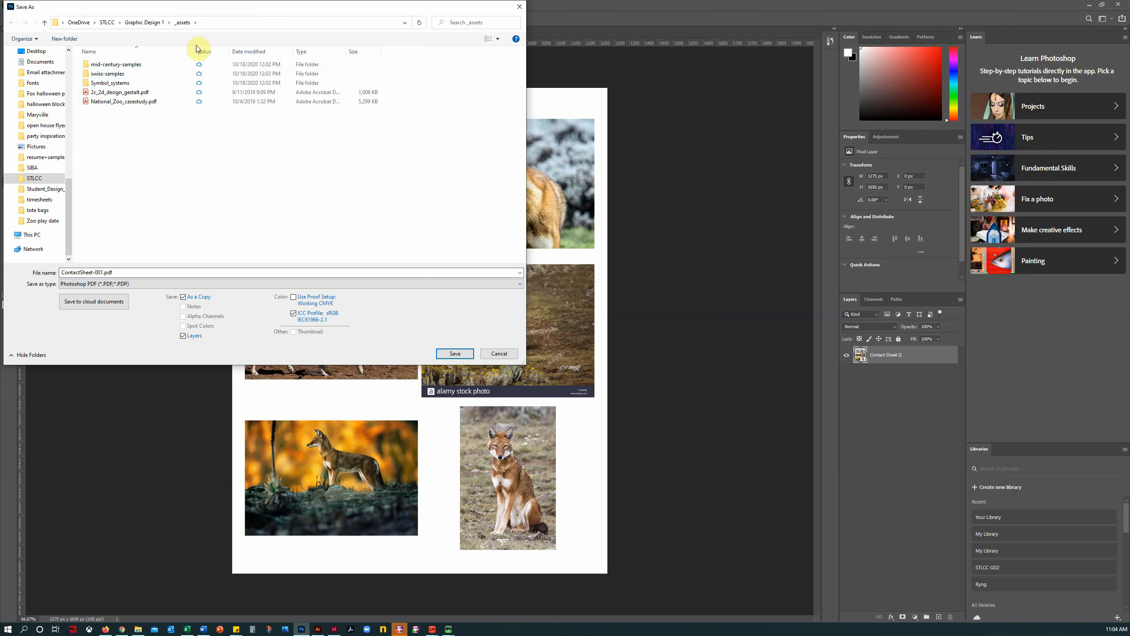
left_click(151, 23)
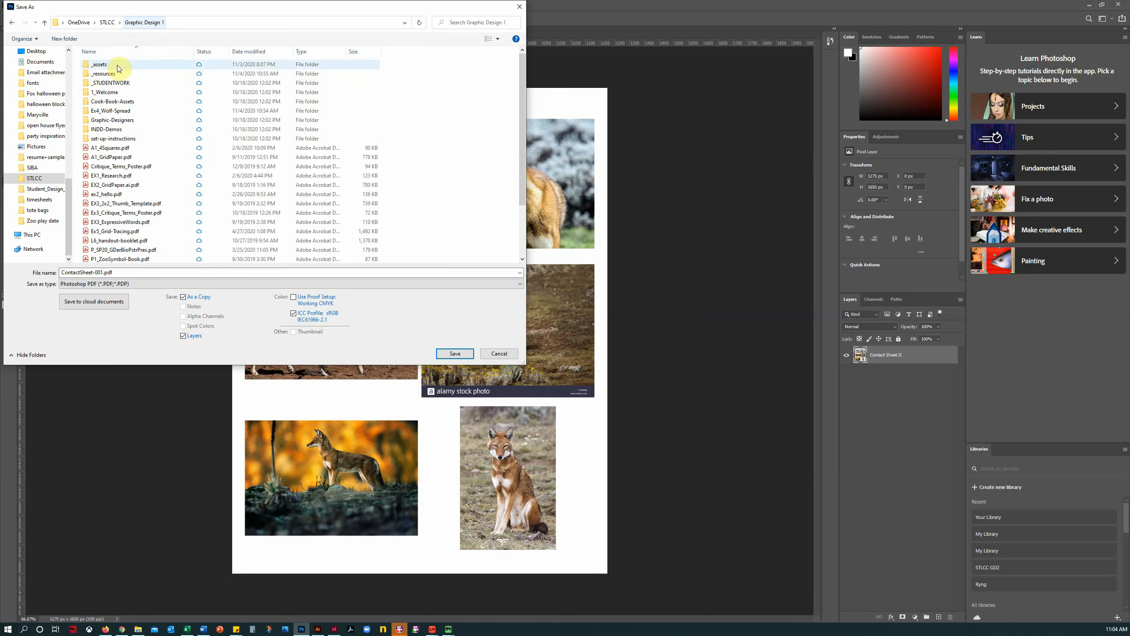
double_click(115, 74)
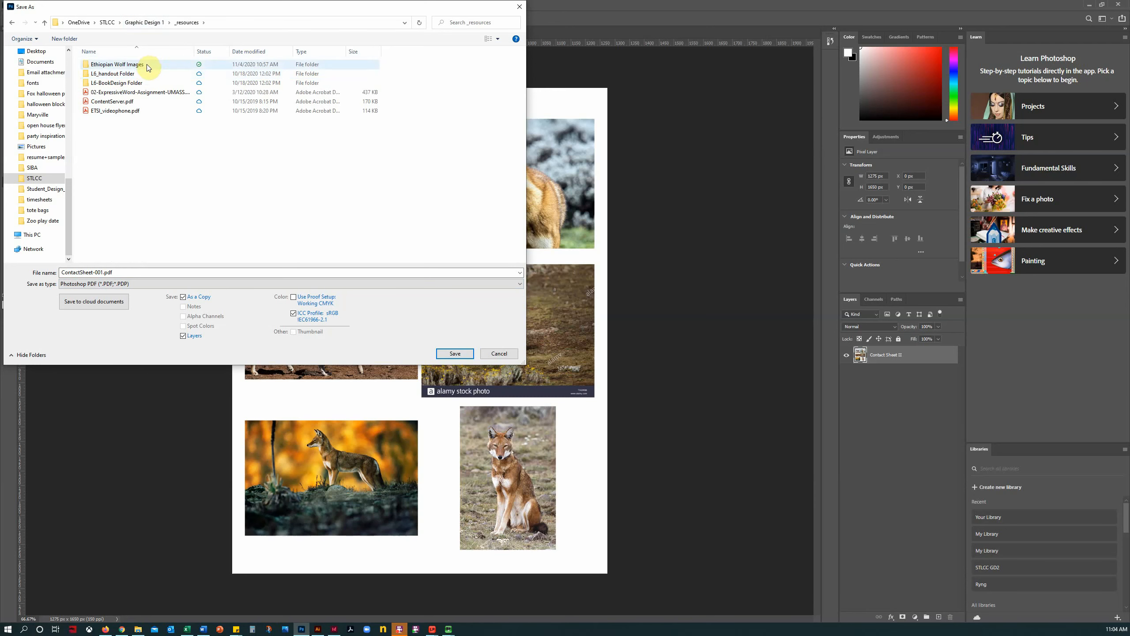
double_click(117, 64)
- Change the PDF's file name to Wolf_ContactSheet, dropping the -001 suffix
left_click(103, 272)
double_click(103, 271)
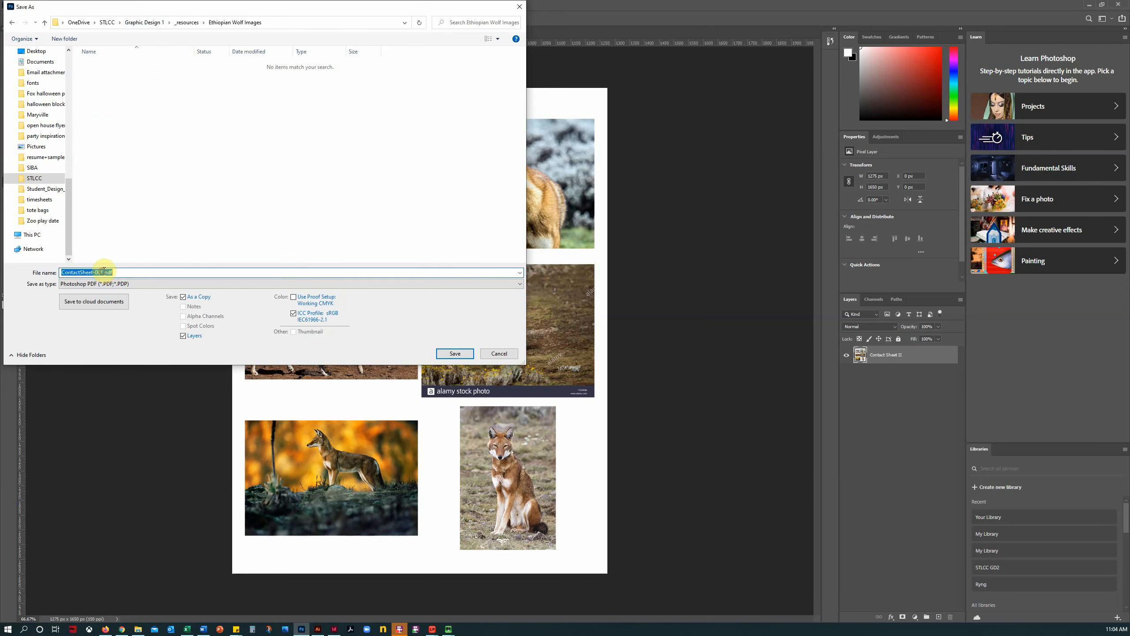
left_click(102, 271)
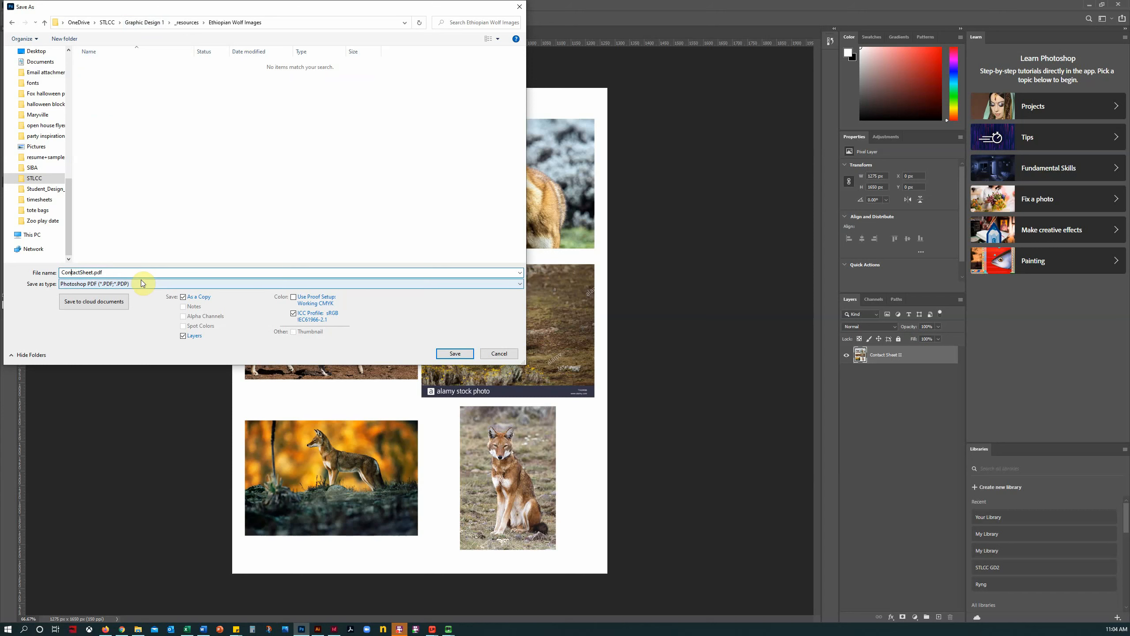
type("Wolf_")
- Exclude layers from the saved copy and save the PDF with the High Quality Print settings
left_click(183, 337)
left_click(450, 354)
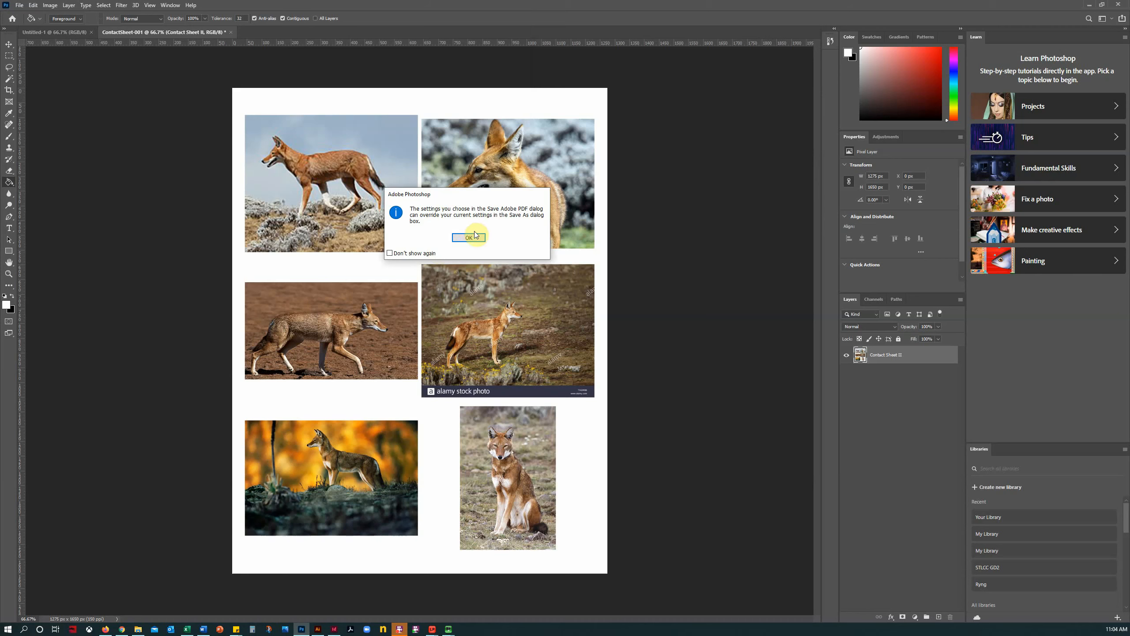
left_click(469, 239)
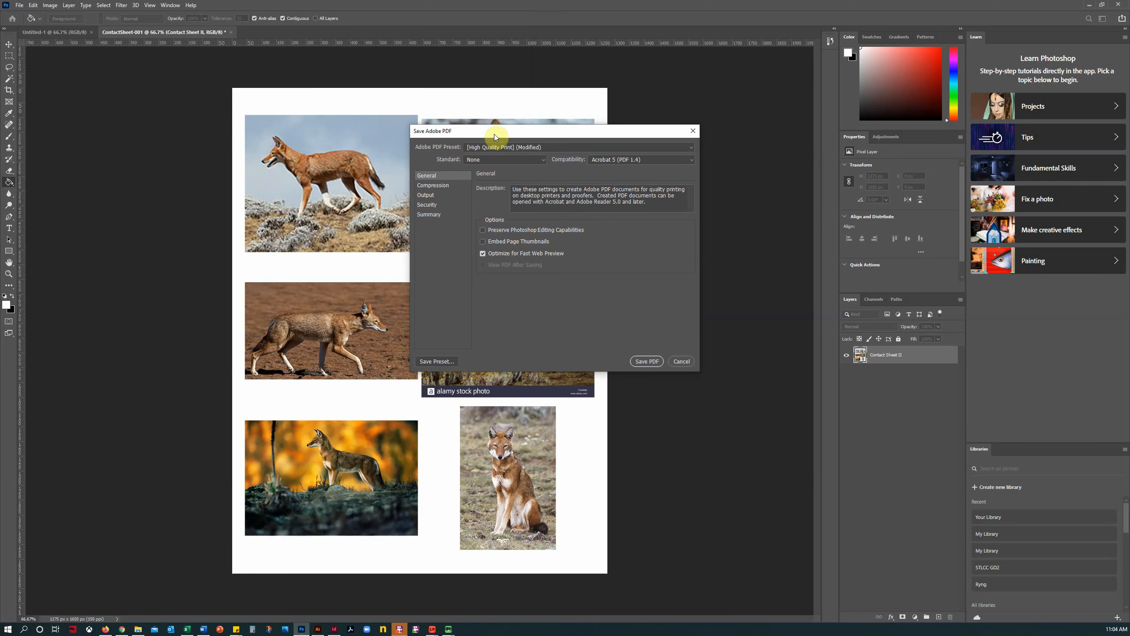
left_click(646, 361)
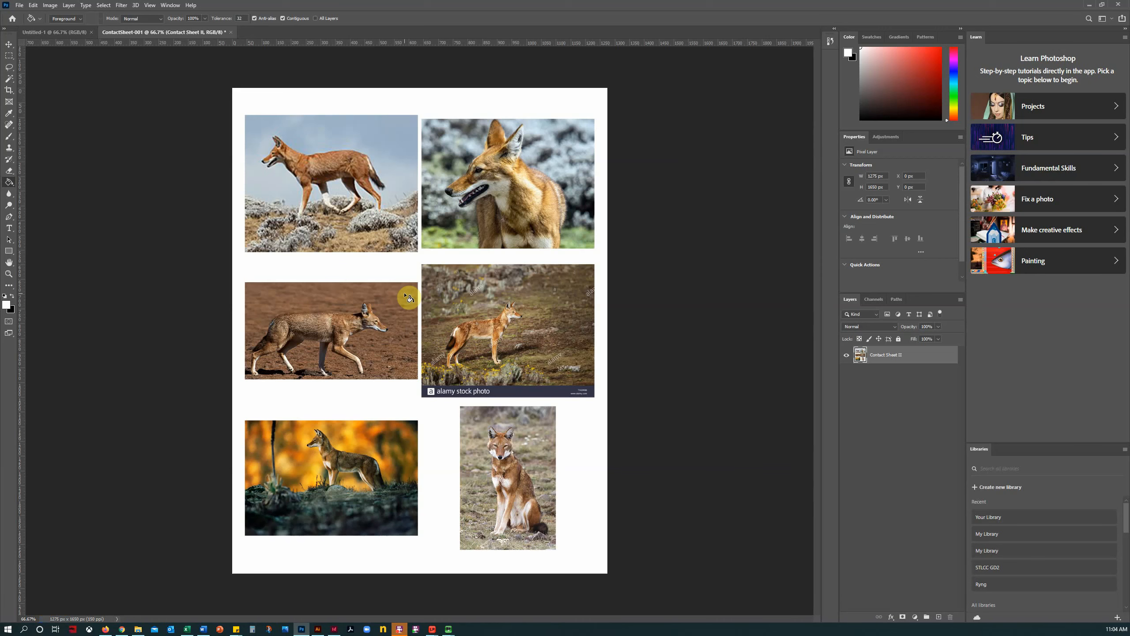
- Open Wolf_ContactSheet.pdf from the Ethiopian Wolf Images folder in File Explorer and review the whole page in Adobe Acrobat
left_click(138, 629)
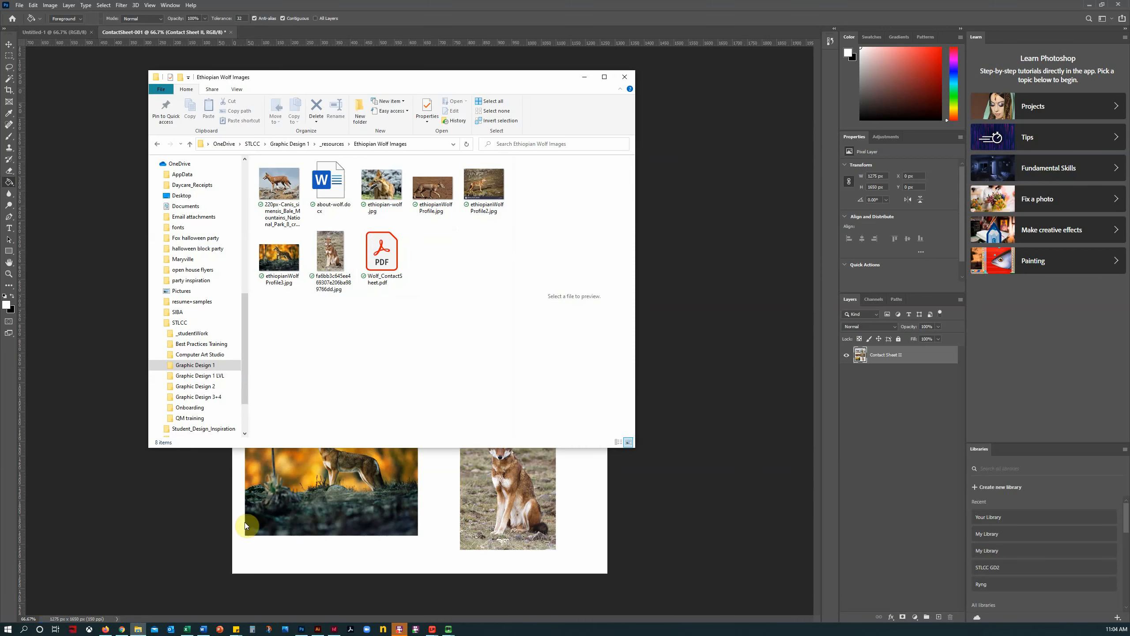
left_click(386, 261)
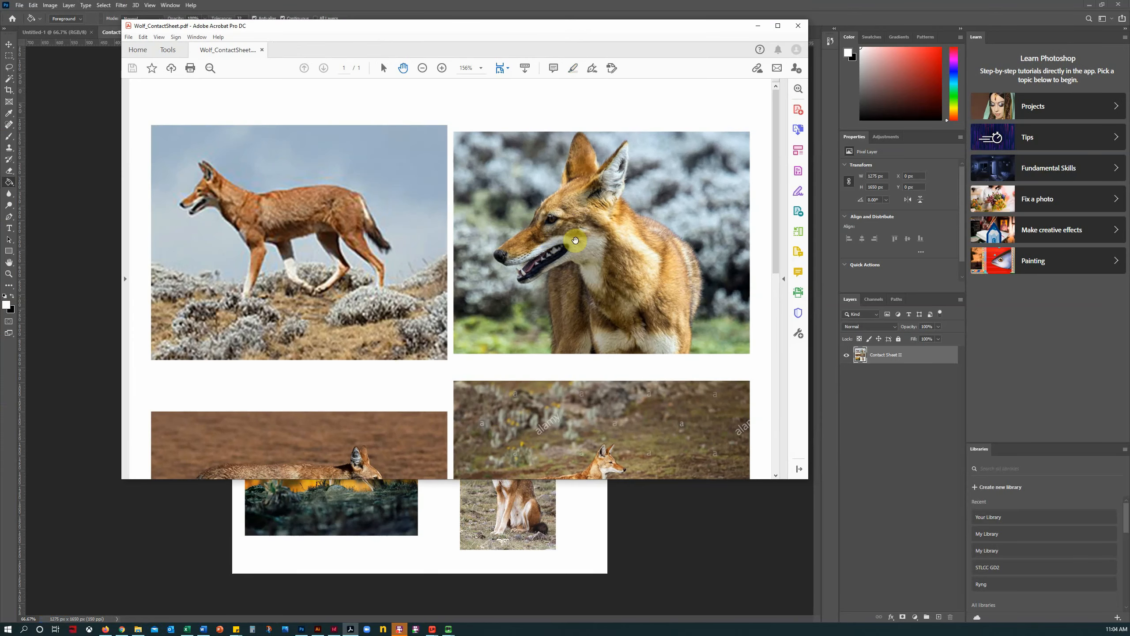
scroll(547, 266, "down", 5)
scroll(548, 266, "down", 3)
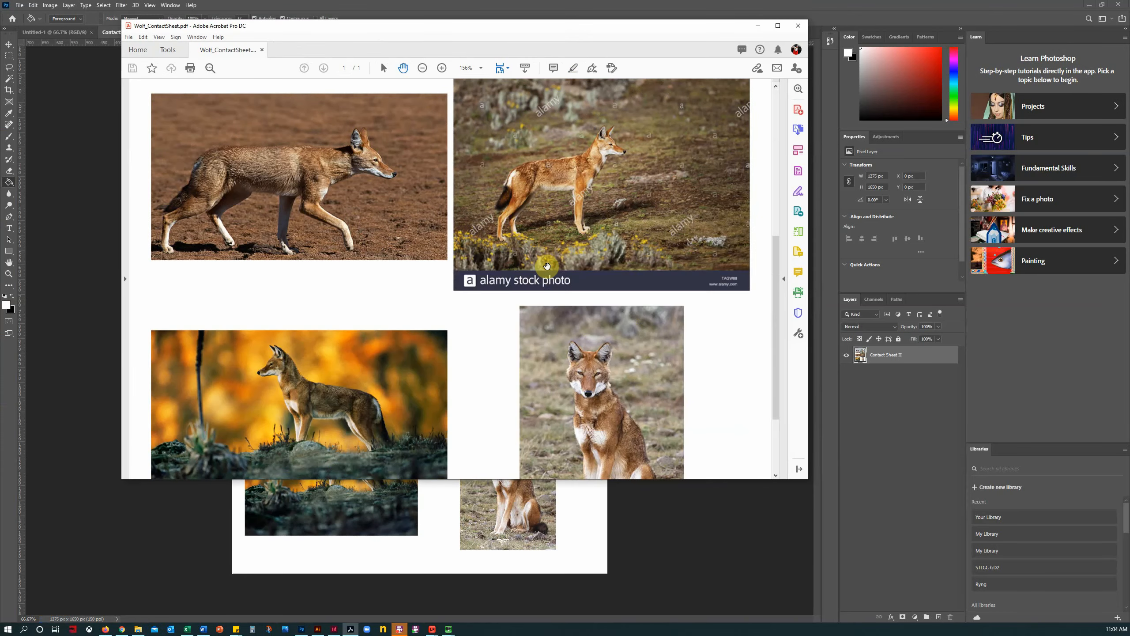